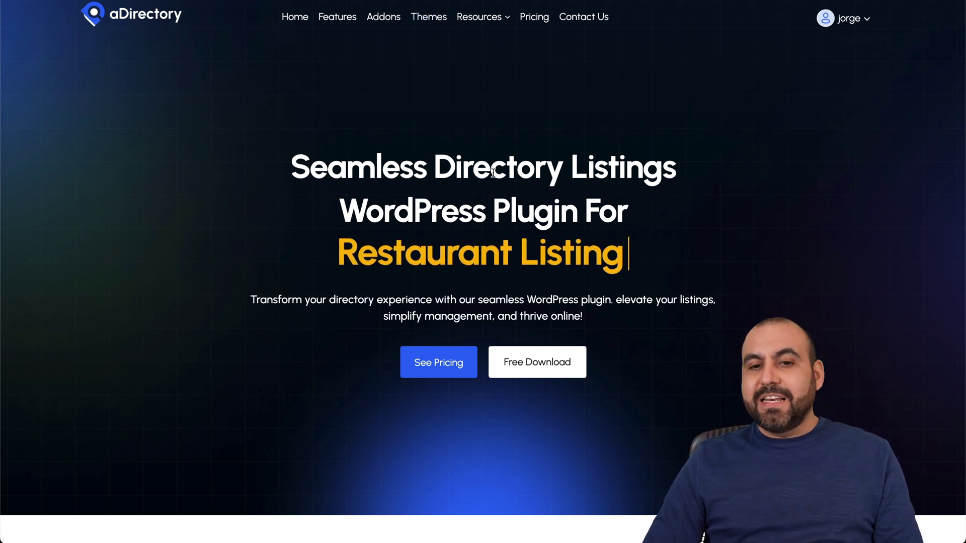
Step: Scroll the aDirectory Themes catalogue to view the Doclist doctor theme card
{"action": "scroll", "coordinate": [493, 176], "scroll_direction": "down", "scroll_amount": 5}
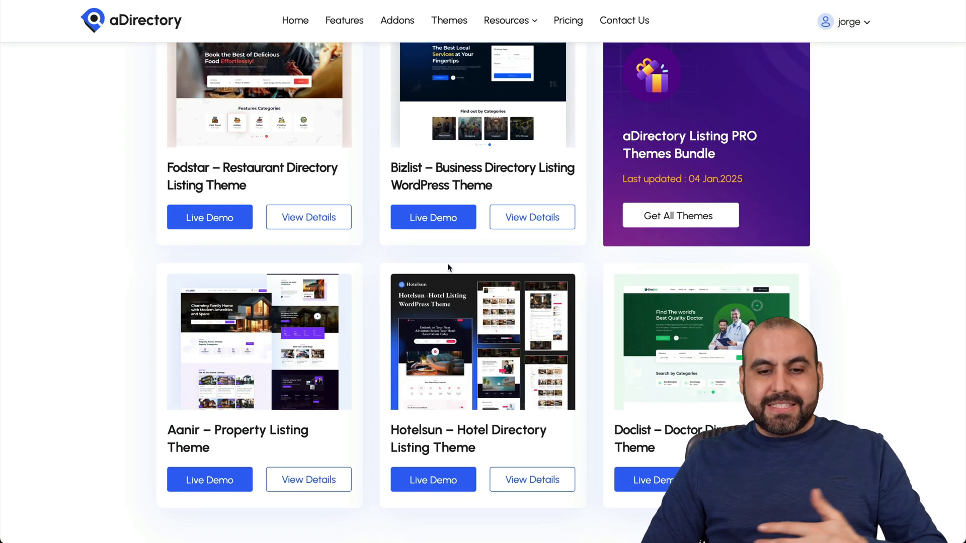
{"action": "scroll", "coordinate": [490, 291], "scroll_direction": "up", "scroll_amount": 2}
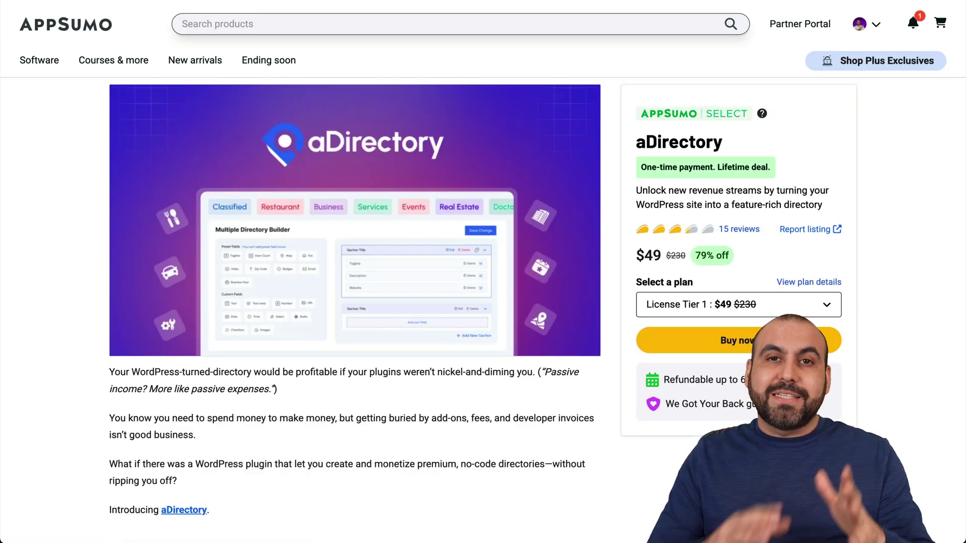
Step: Scroll the AppSumo aDirectory page to the Plans & features table of four licence tiers
{"action": "scroll", "coordinate": [354, 302], "scroll_direction": "down", "scroll_amount": 20}
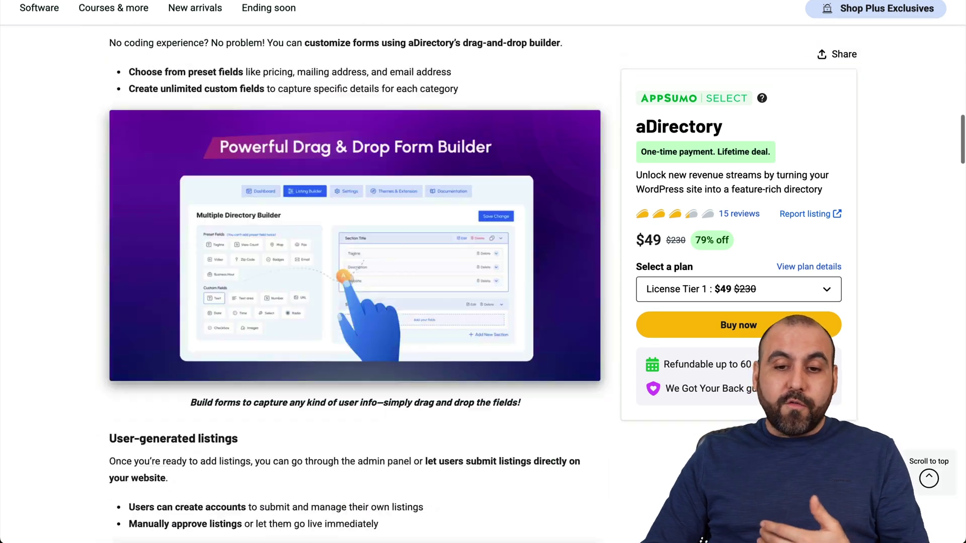
{"action": "scroll", "coordinate": [774, 286], "scroll_direction": "down", "scroll_amount": 15}
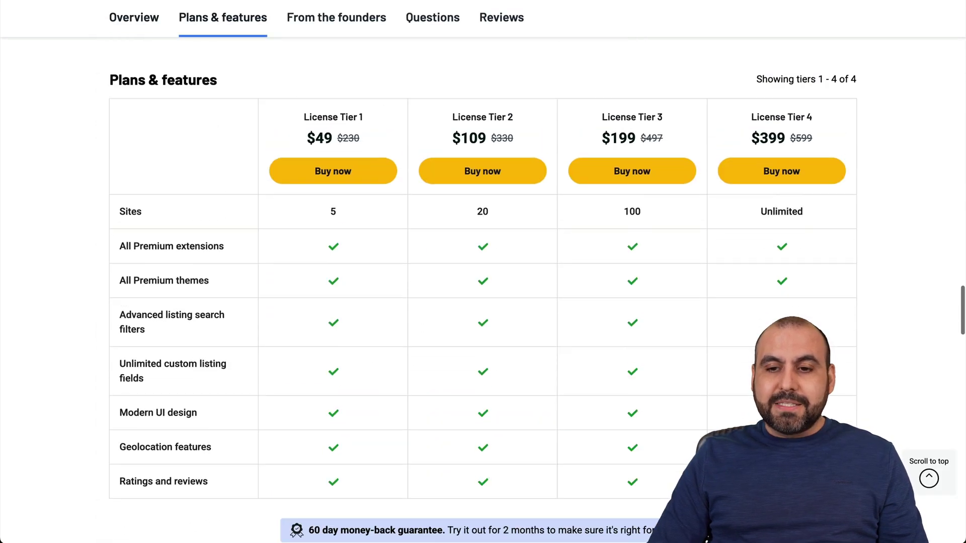
{"action": "scroll", "coordinate": [773, 285], "scroll_direction": "up", "scroll_amount": 2}
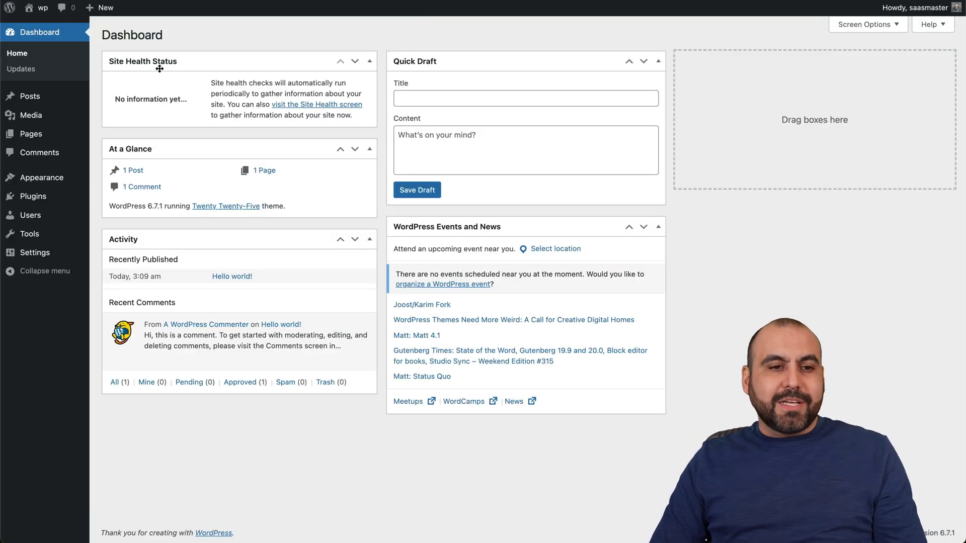
Step: Preview the site's public blog page from the 'wp' admin-bar link, then go back
{"action": "left_click", "coordinate": [45, 20]}
{"action": "scroll", "coordinate": [646, 311], "scroll_direction": "left", "scroll_amount": 3}
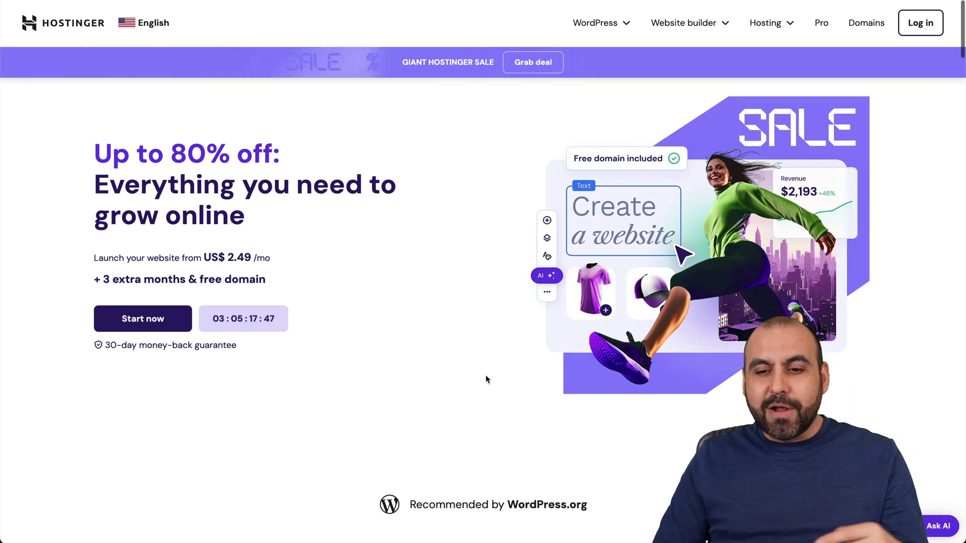
Step: Choose the Business hosting plan at US$ 3.49/mo from the pricing cards
{"action": "scroll", "coordinate": [485, 376], "scroll_direction": "down", "scroll_amount": 10}
{"action": "scroll", "coordinate": [486, 379], "scroll_direction": "down", "scroll_amount": 2}
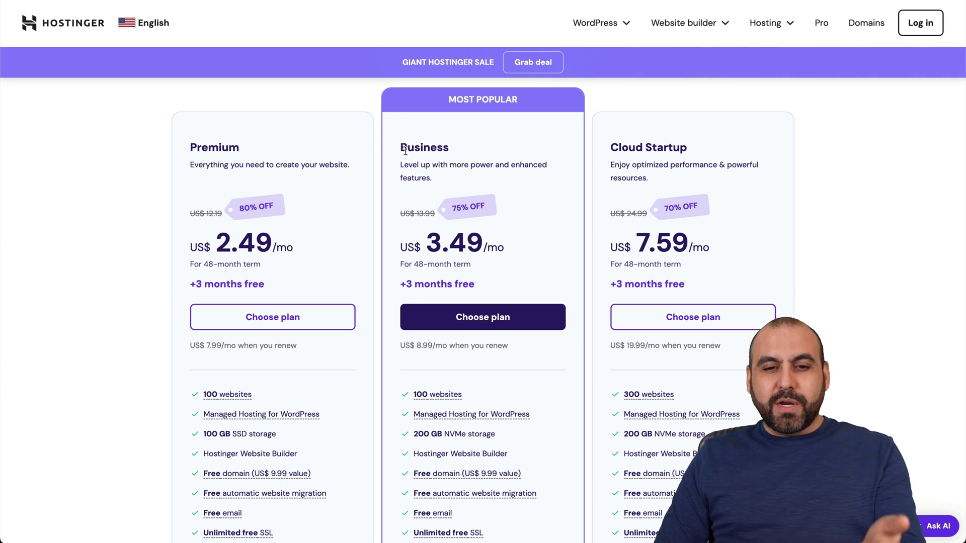
{"action": "left_click", "coordinate": [521, 318]}
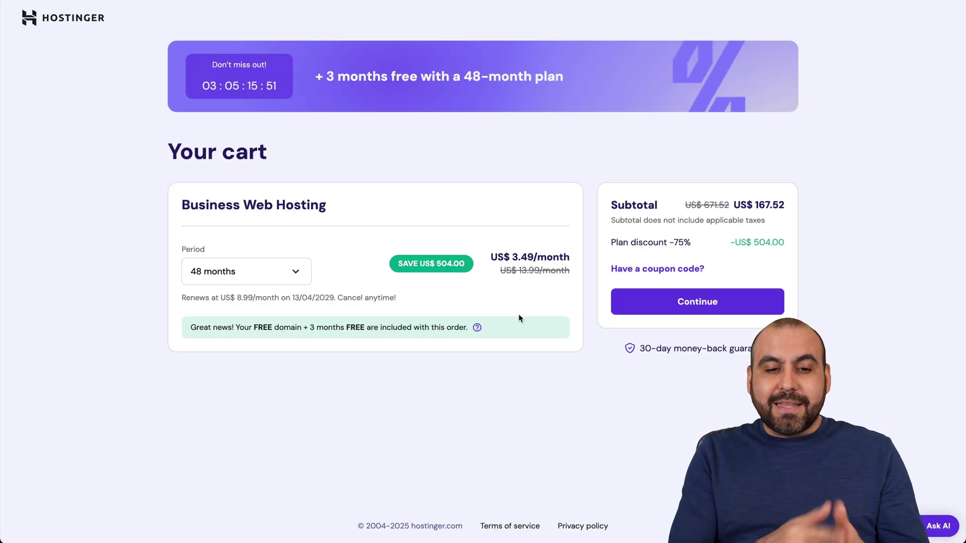
Step: Keep the 48-month billing period for the Business Web Hosting cart
{"action": "left_click", "coordinate": [291, 276]}
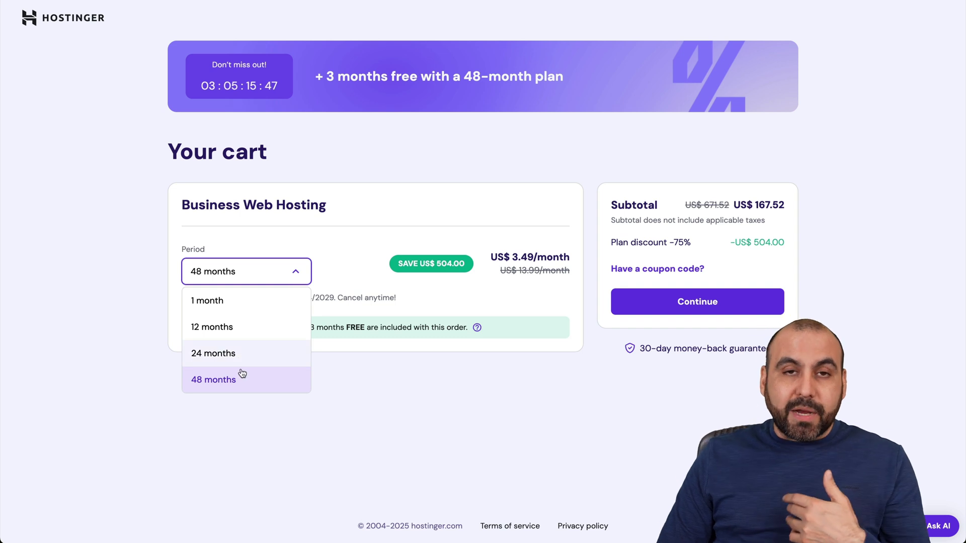
{"action": "left_click", "coordinate": [379, 395]}
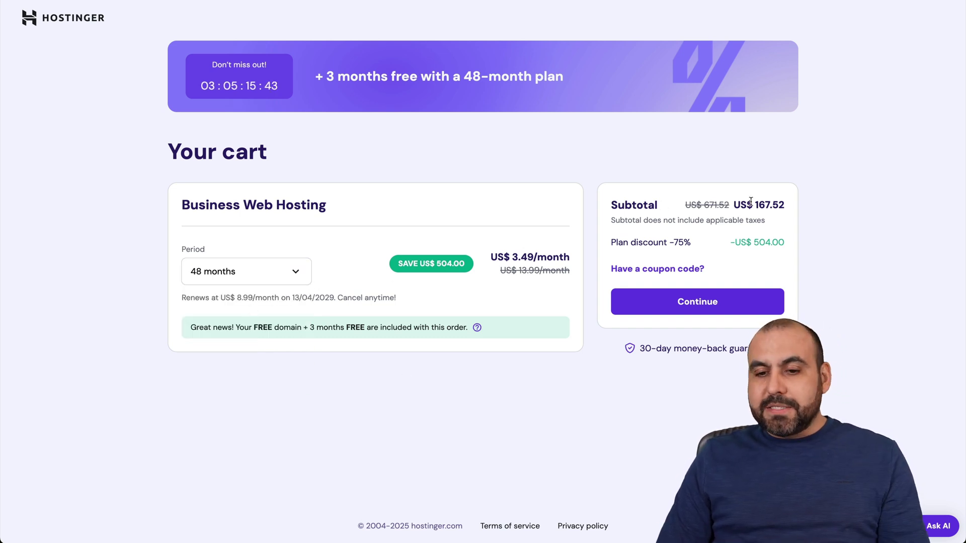
{"action": "left_click_drag", "start_coordinate": [758, 208], "coordinate": [787, 207]}
{"action": "left_click", "coordinate": [787, 208]}
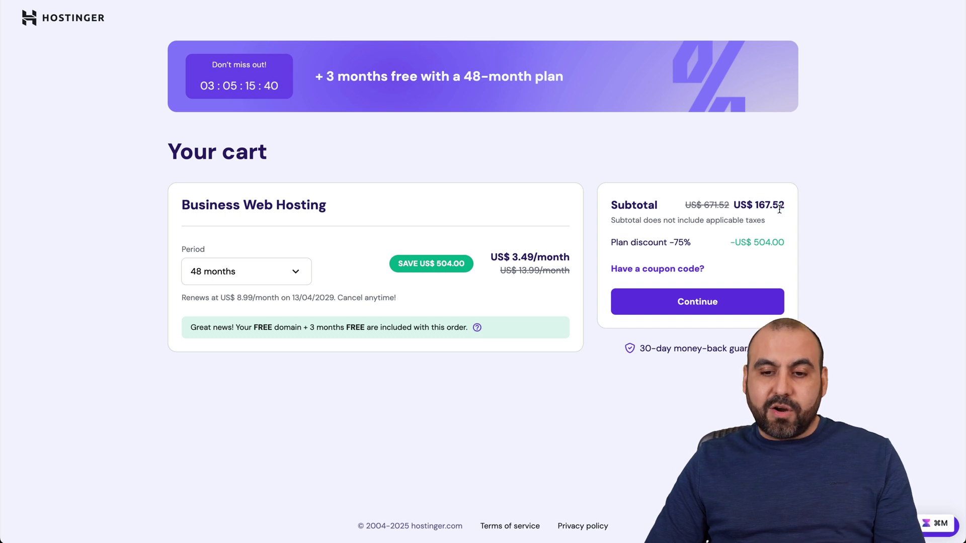
Step: Apply the coupon code SAASMASTER, reducing the cart to US$ 150.77
{"action": "left_click", "coordinate": [669, 269]}
{"action": "left_click", "coordinate": [669, 317]}
{"action": "type", "text": "SAASMASTER"}
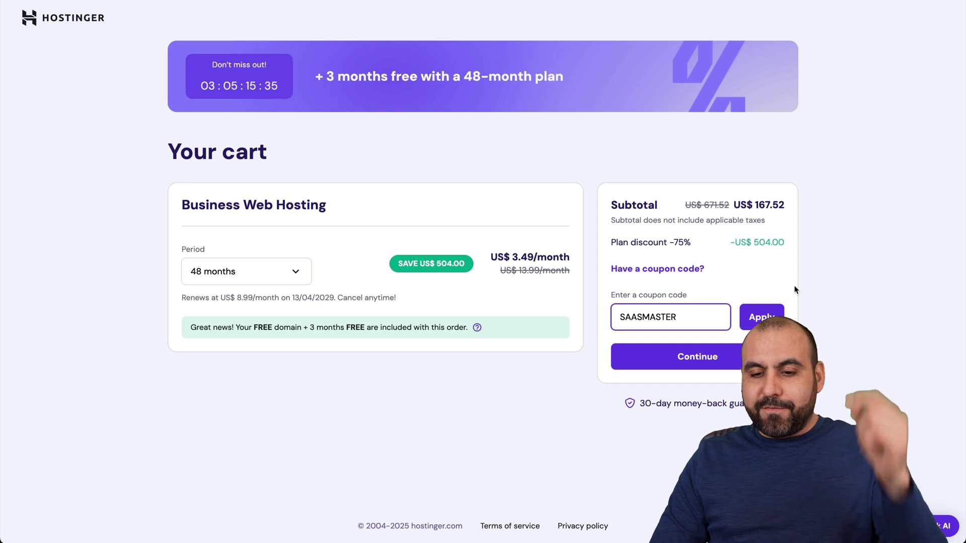
{"action": "left_click", "coordinate": [762, 316]}
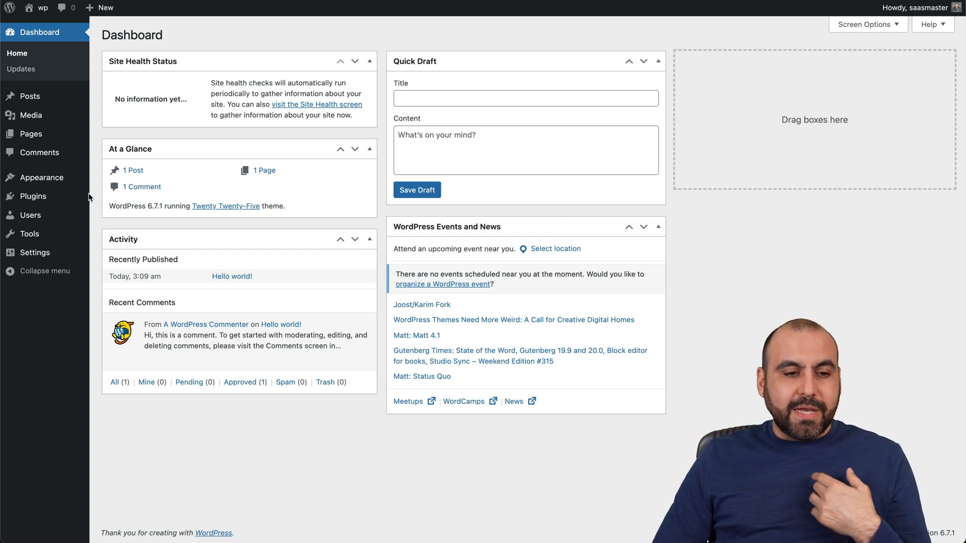
Step: Upload and install the plugin adirectory1.5.zip from the Plugins/Adirectory Main folder
{"action": "mouse_move", "coordinate": [74, 197]}
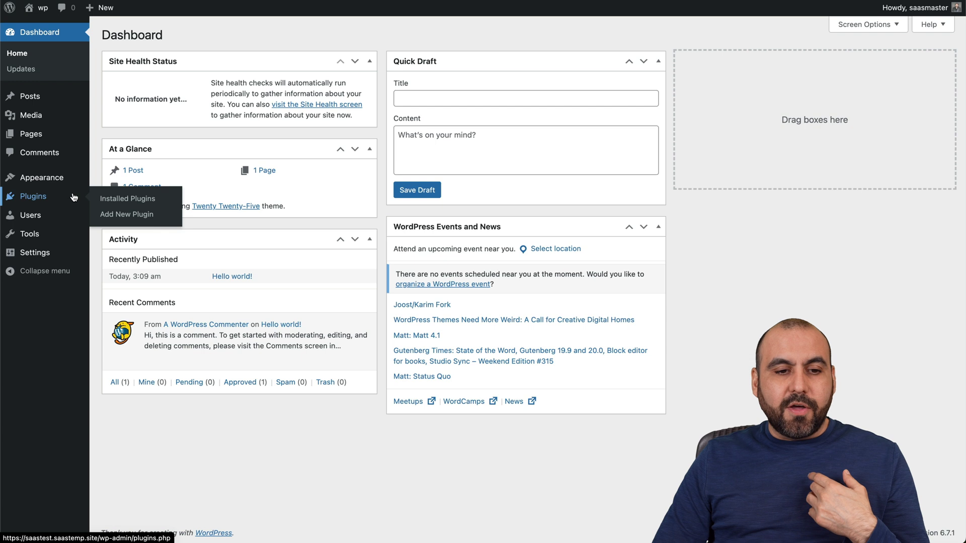
{"action": "left_click", "coordinate": [142, 216]}
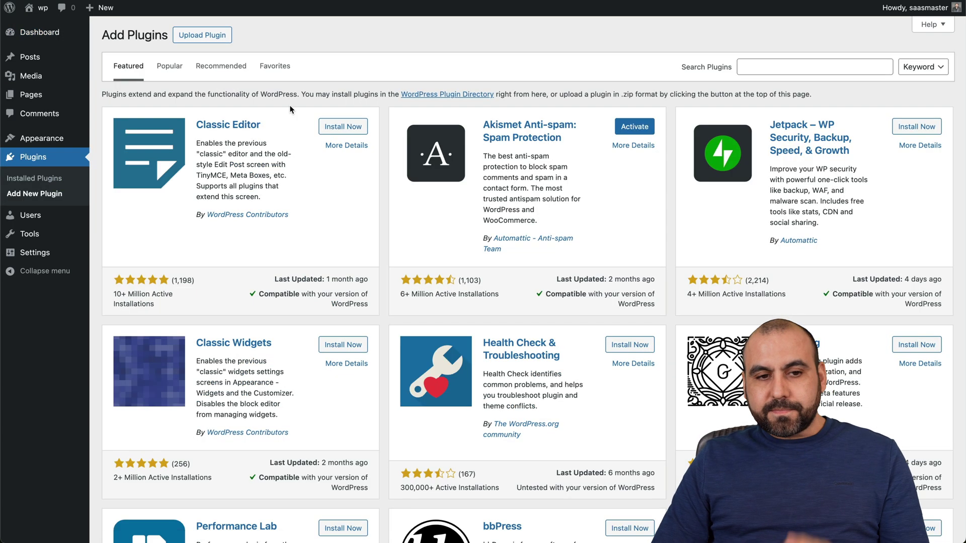
{"action": "left_click", "coordinate": [207, 36]}
{"action": "left_click", "coordinate": [443, 135]}
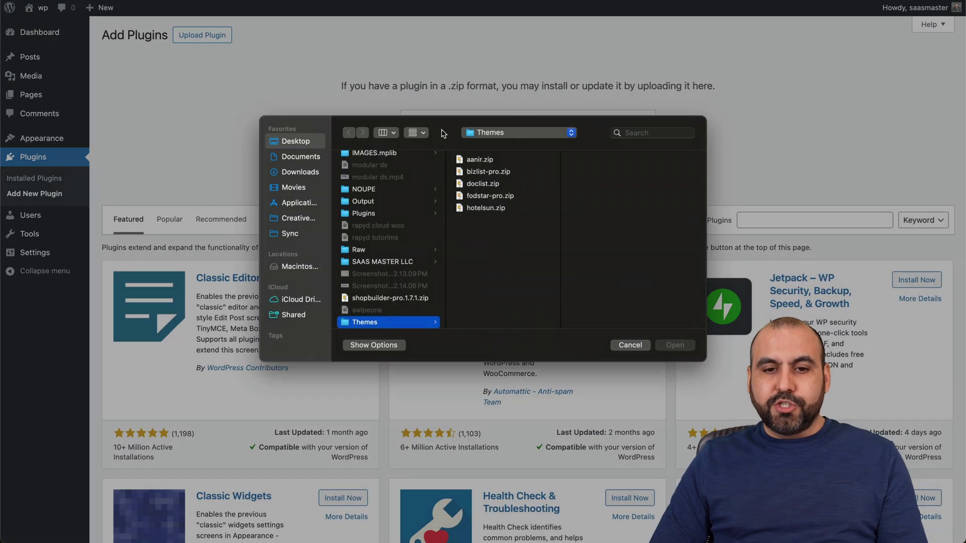
{"action": "left_click", "coordinate": [431, 256]}
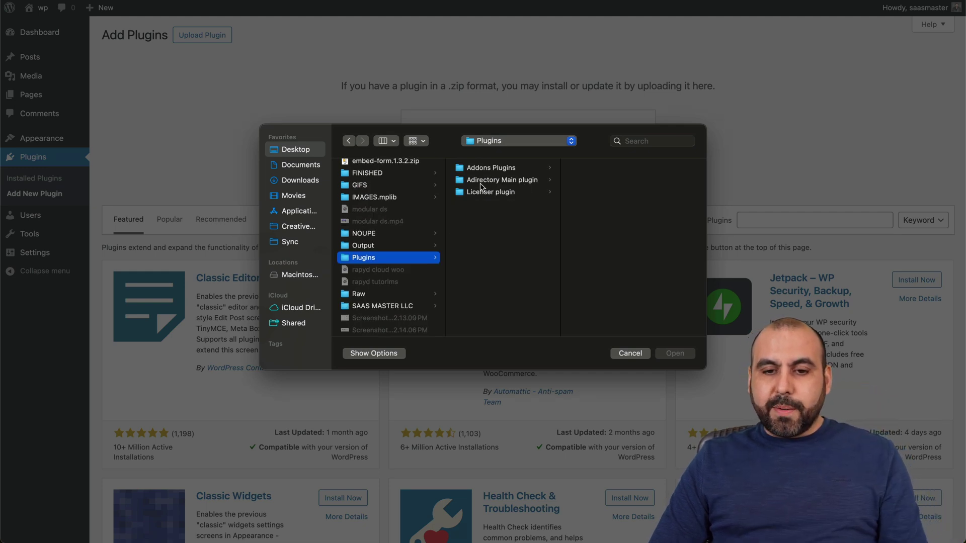
{"action": "left_click", "coordinate": [496, 181]}
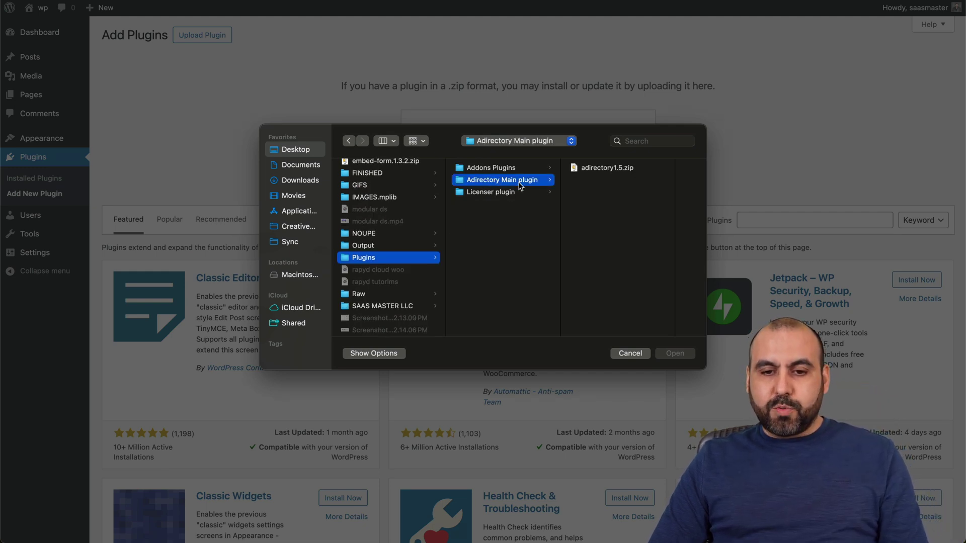
{"action": "left_click", "coordinate": [600, 171]}
{"action": "left_click", "coordinate": [675, 354]}
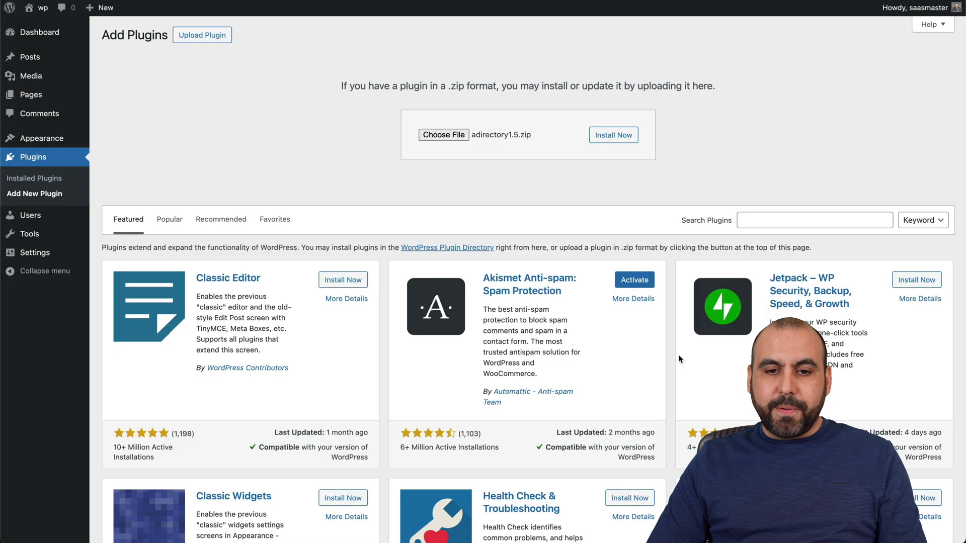
{"action": "left_click", "coordinate": [602, 139]}
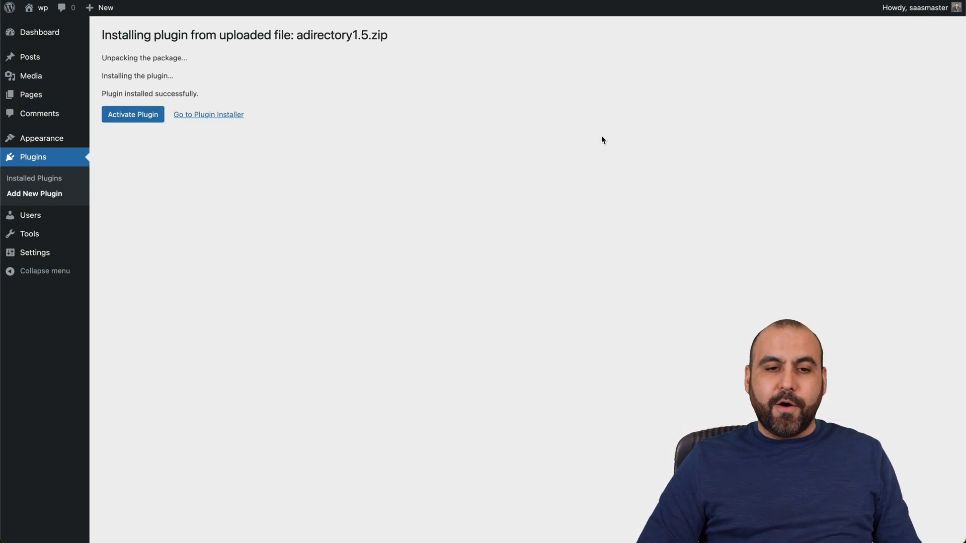
Step: Activate the aDirectory plugin and update it from version 1.5 to 1.6
{"action": "left_click", "coordinate": [135, 112]}
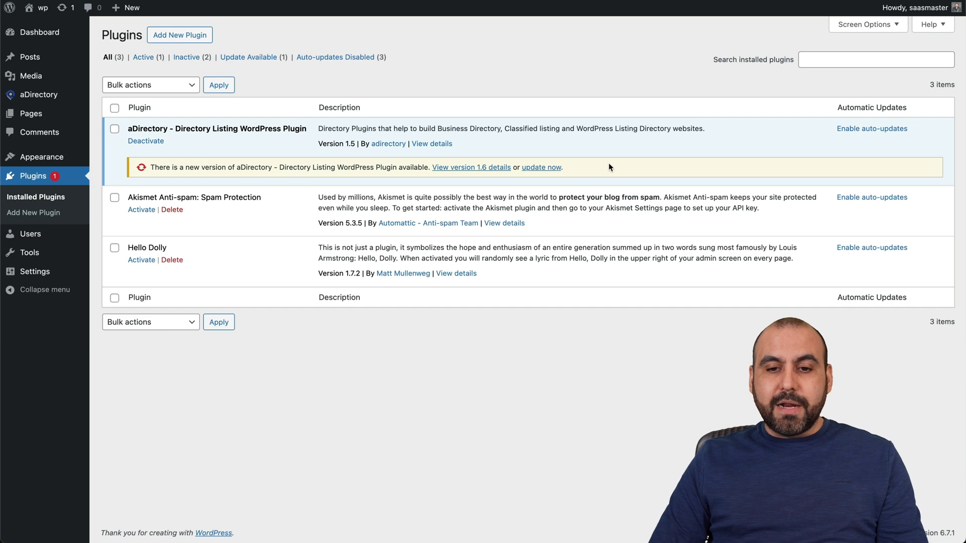
{"action": "left_click", "coordinate": [550, 168]}
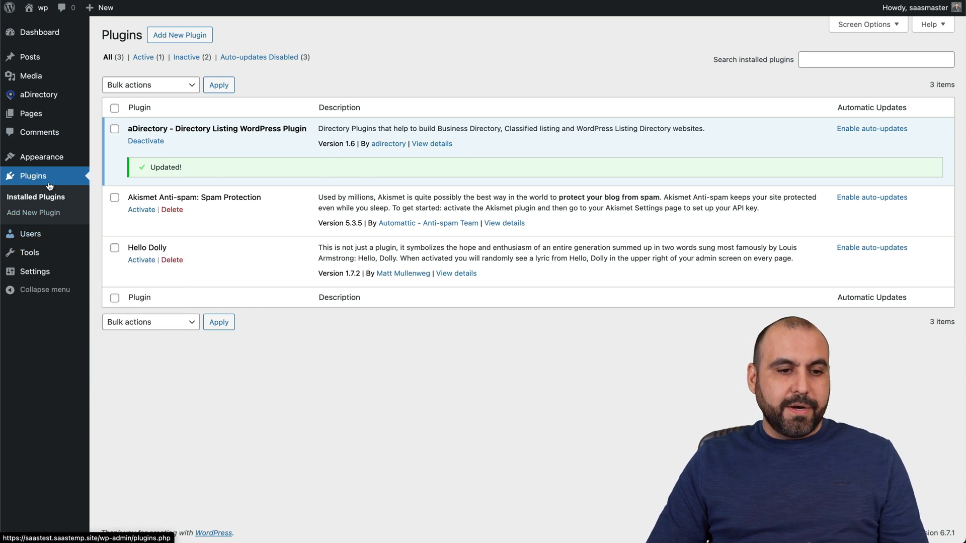
Step: Upload doclist.zip from the Themes folder, install it, and activate the Doclist theme
{"action": "mouse_move", "coordinate": [56, 159]}
{"action": "left_click", "coordinate": [117, 160]}
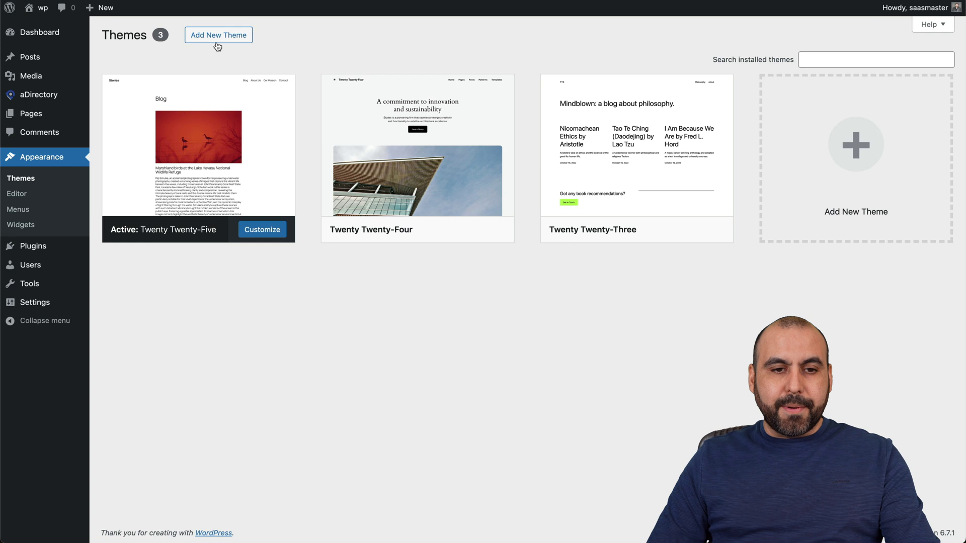
{"action": "left_click", "coordinate": [220, 36]}
{"action": "left_click", "coordinate": [196, 35]}
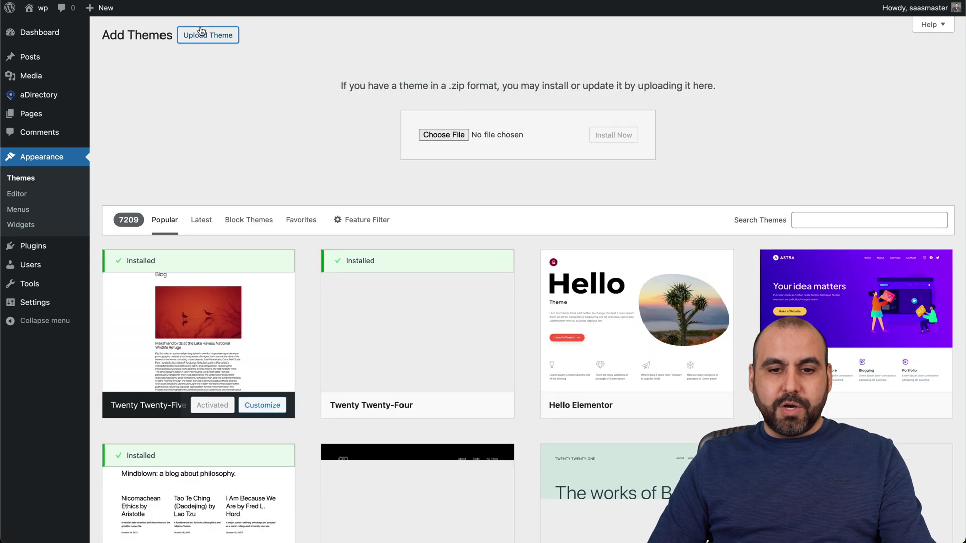
{"action": "left_click", "coordinate": [433, 134]}
{"action": "scroll", "coordinate": [428, 270], "scroll_direction": "down", "scroll_amount": 10}
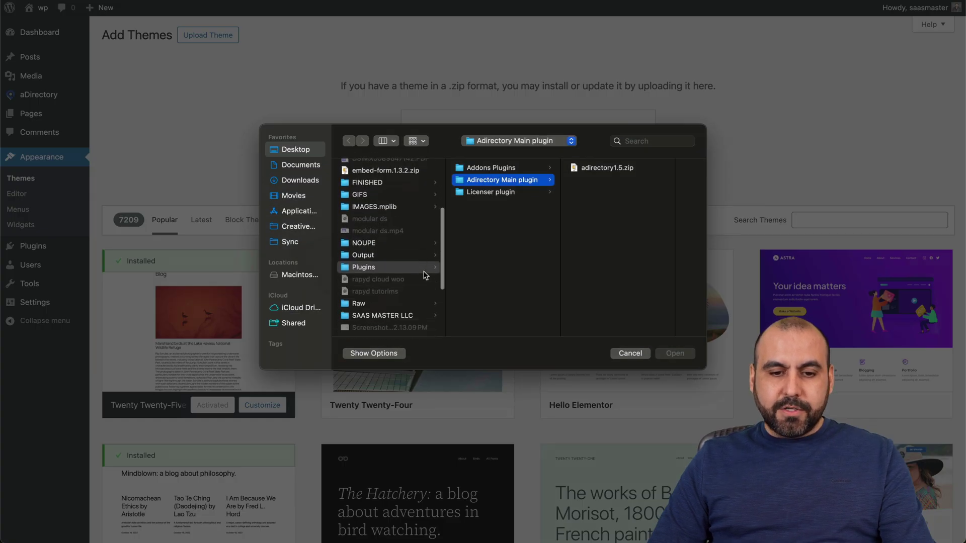
{"action": "scroll", "coordinate": [389, 290], "scroll_direction": "down", "scroll_amount": 2}
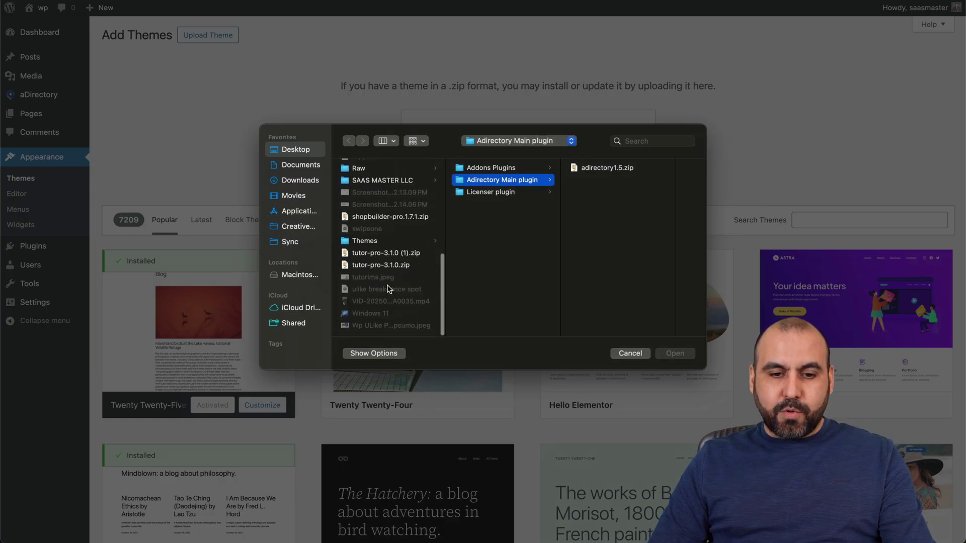
{"action": "left_click", "coordinate": [373, 241]}
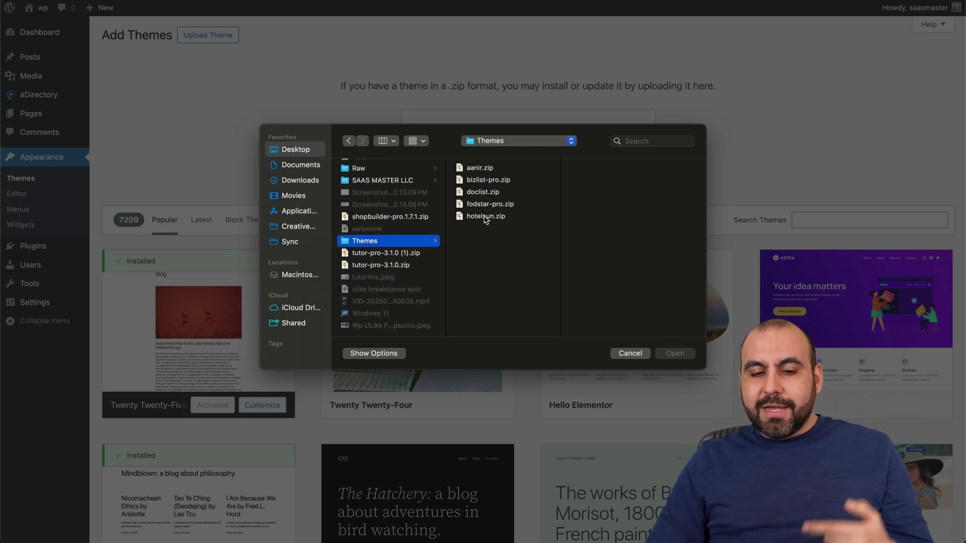
{"action": "left_click", "coordinate": [493, 193]}
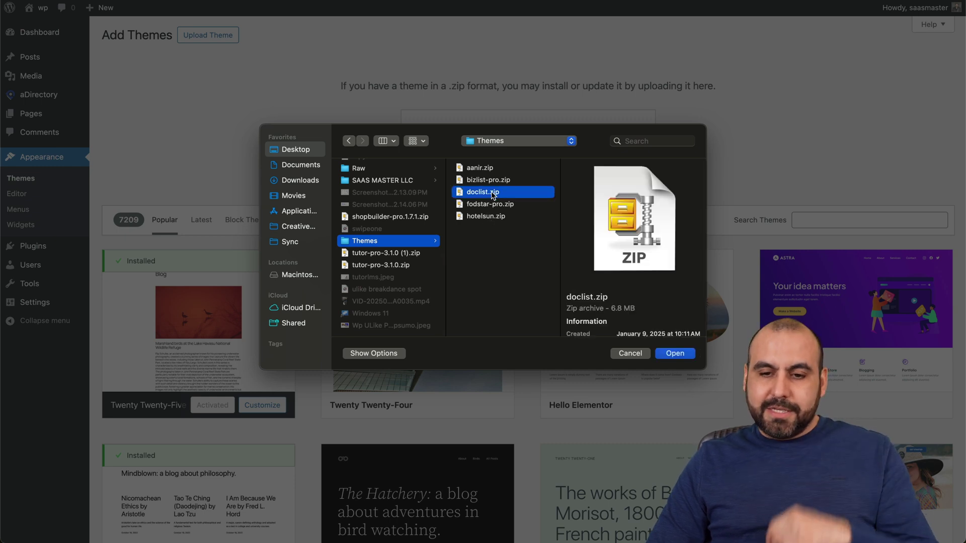
{"action": "left_click", "coordinate": [674, 354]}
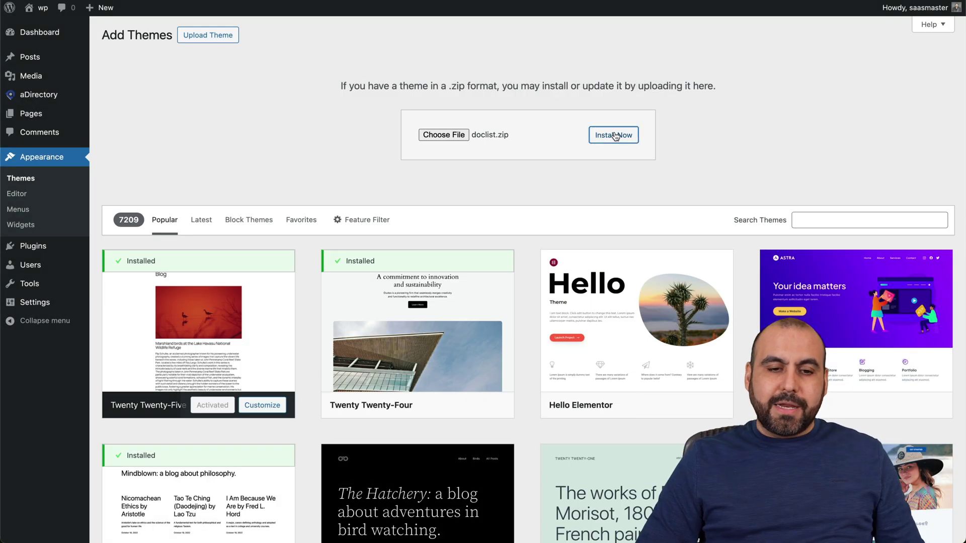
{"action": "left_click", "coordinate": [615, 136]}
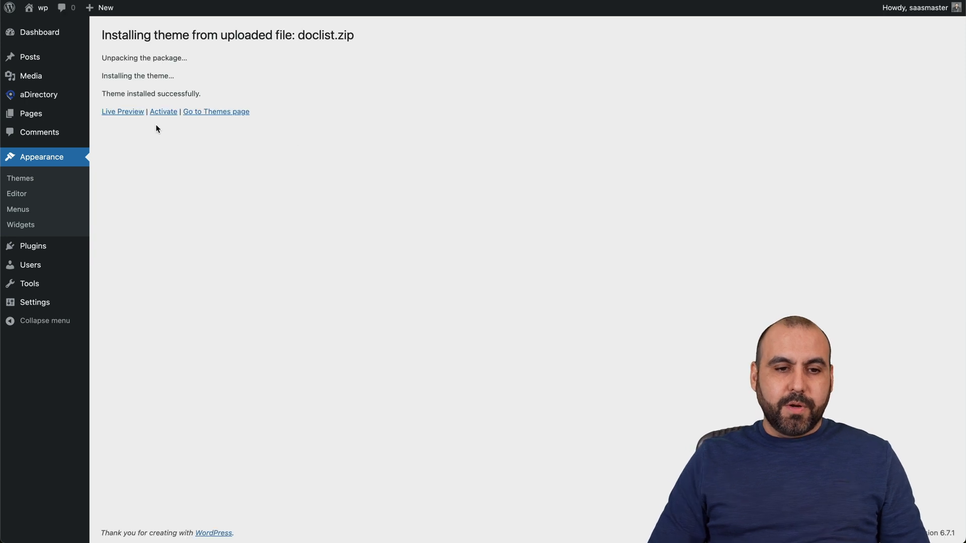
{"action": "left_click", "coordinate": [164, 112]}
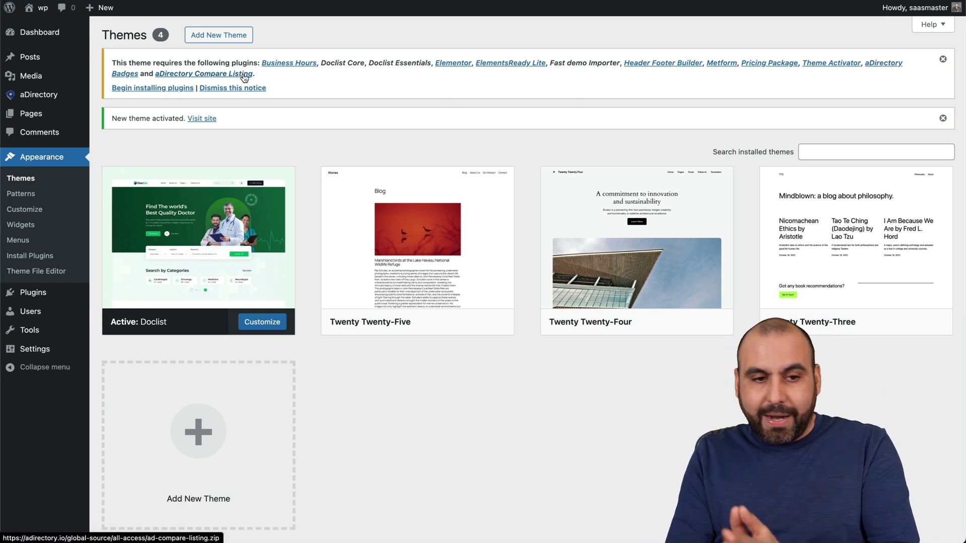
Step: Bulk-install and activate all 12 plugins required by the Doclist theme
{"action": "left_click", "coordinate": [139, 88]}
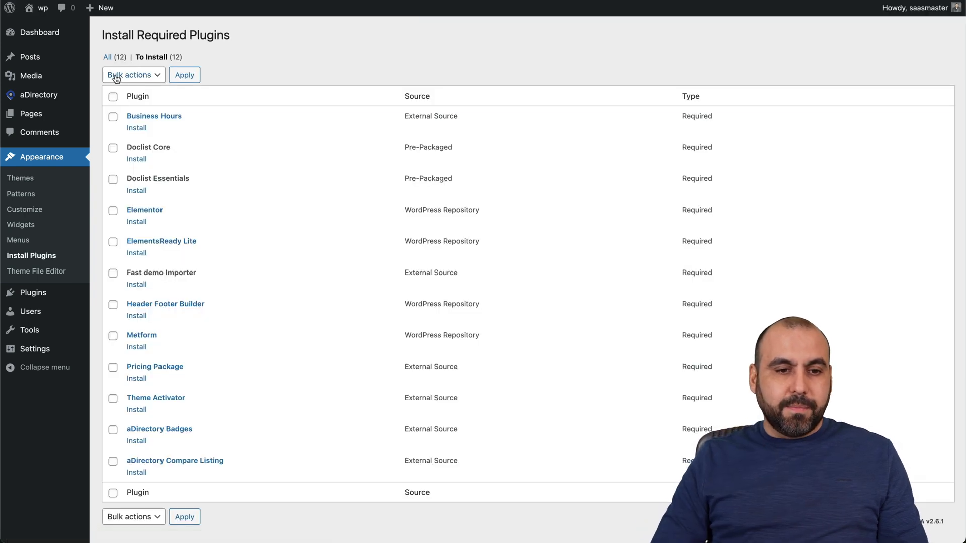
{"action": "left_click", "coordinate": [139, 82]}
{"action": "left_click", "coordinate": [168, 82]}
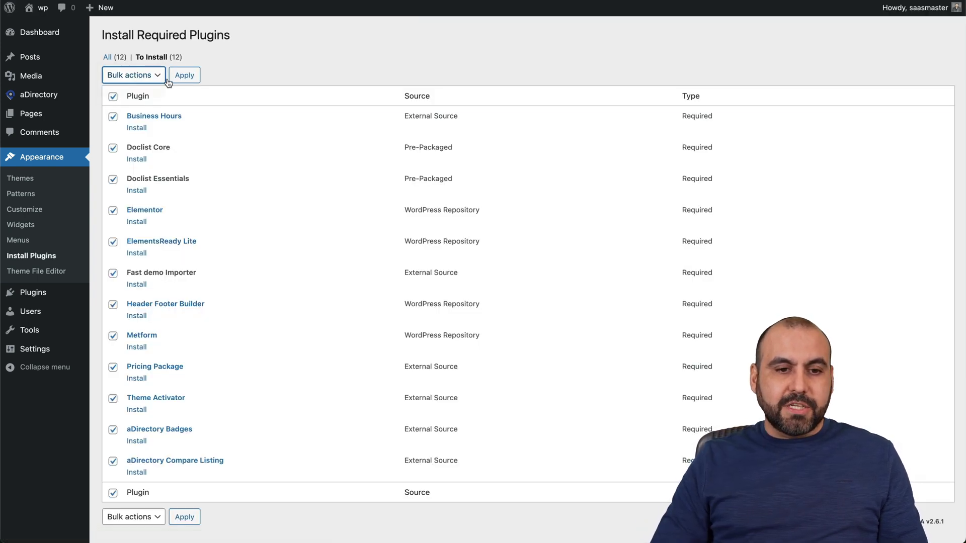
{"action": "left_click", "coordinate": [189, 74]}
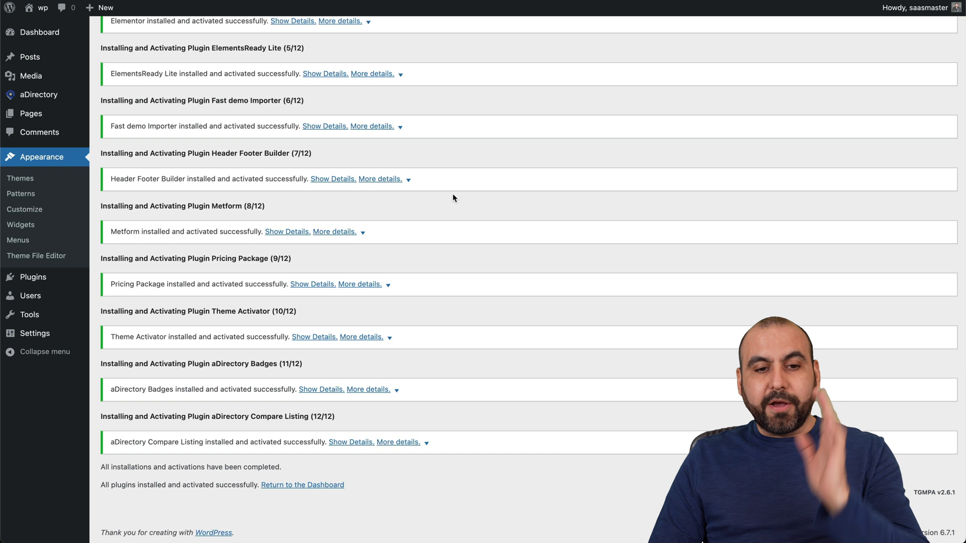
{"action": "scroll", "coordinate": [452, 197], "scroll_direction": "up", "scroll_amount": 5}
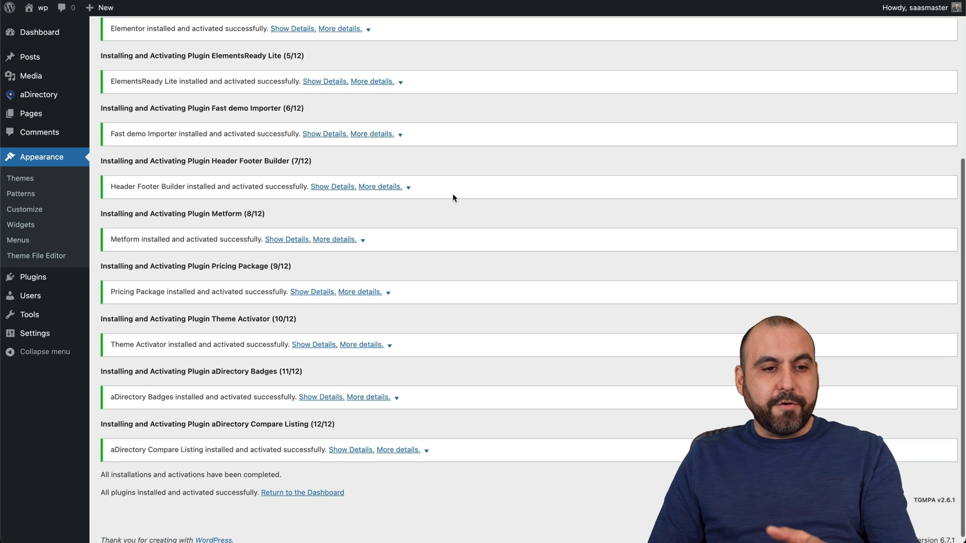
{"action": "mouse_move", "coordinate": [45, 10]}
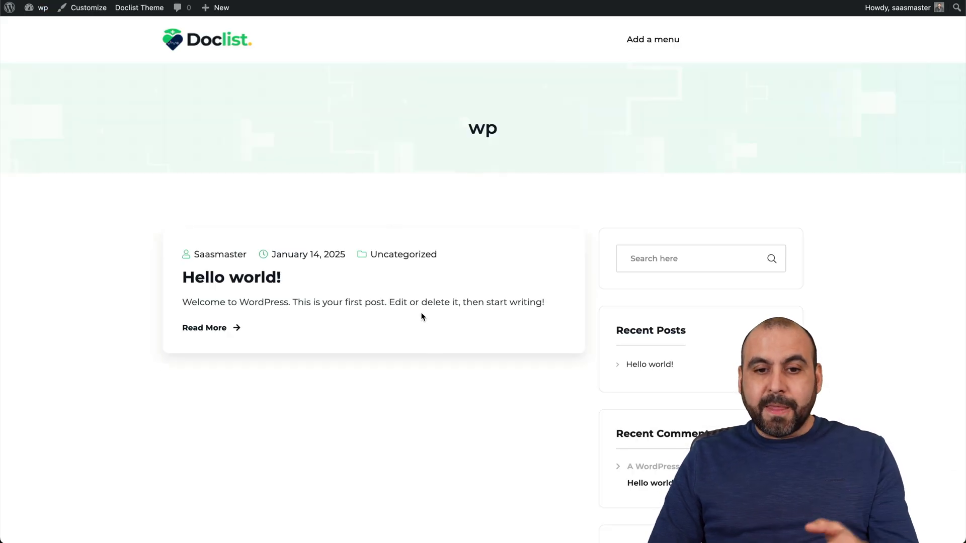
Step: Scroll the Doclist homepage with its logo and Hello world post, then return to the dashboard
{"action": "scroll", "coordinate": [430, 349], "scroll_direction": "down", "scroll_amount": 6}
{"action": "scroll", "coordinate": [430, 349], "scroll_direction": "up", "scroll_amount": 6}
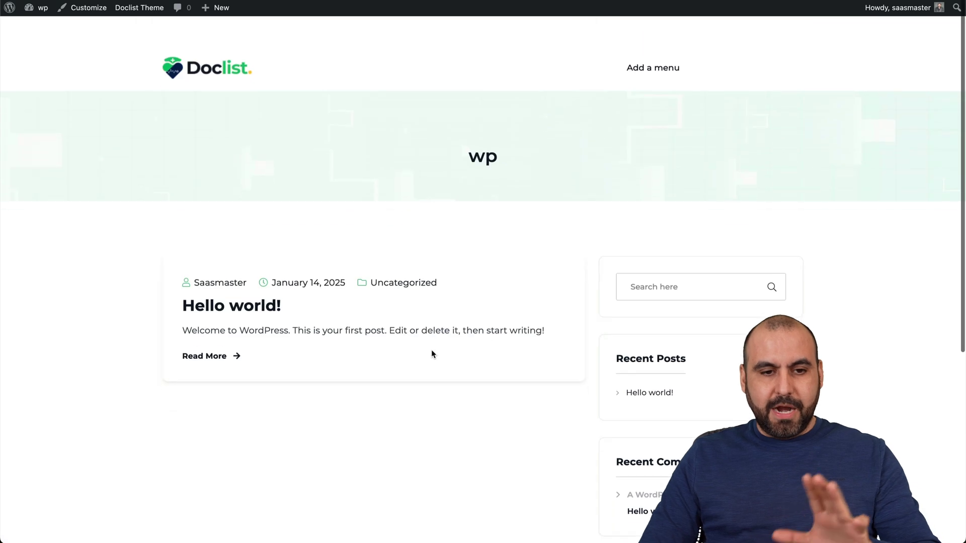
{"action": "scroll", "coordinate": [432, 353], "scroll_direction": "left", "scroll_amount": 5}
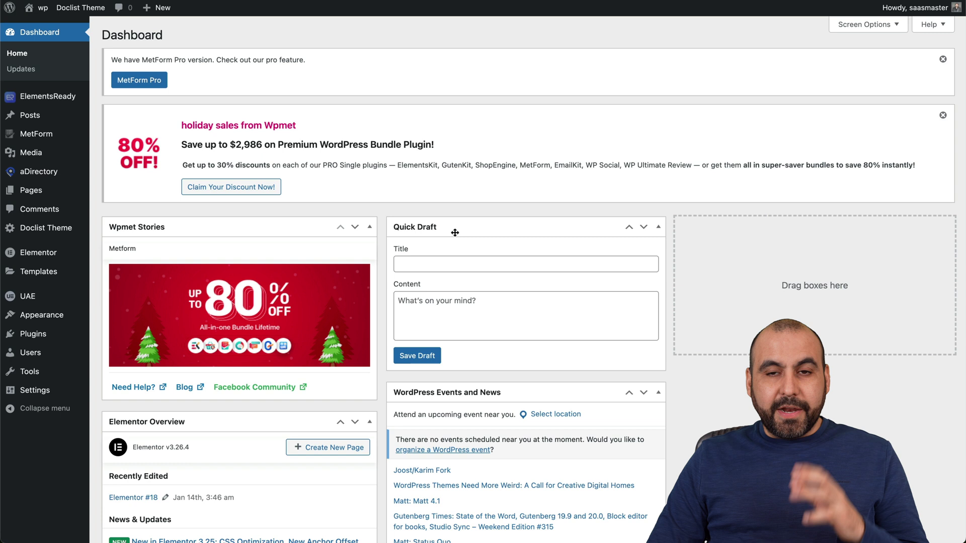
Step: Dismiss the MetForm Pro and holiday sale notices, then activate the aDirectory All Access license key
{"action": "left_click", "coordinate": [942, 60]}
{"action": "left_click", "coordinate": [942, 61]}
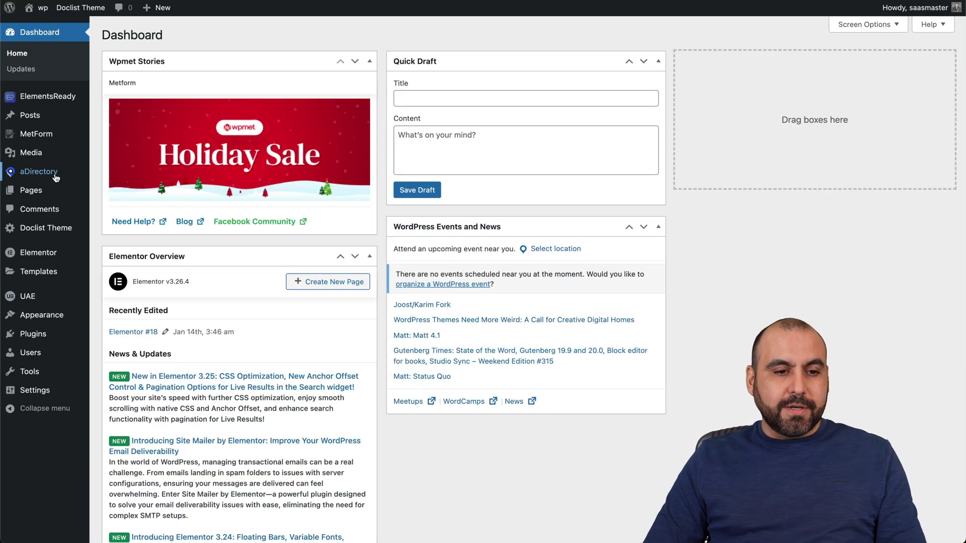
{"action": "mouse_move", "coordinate": [57, 177]}
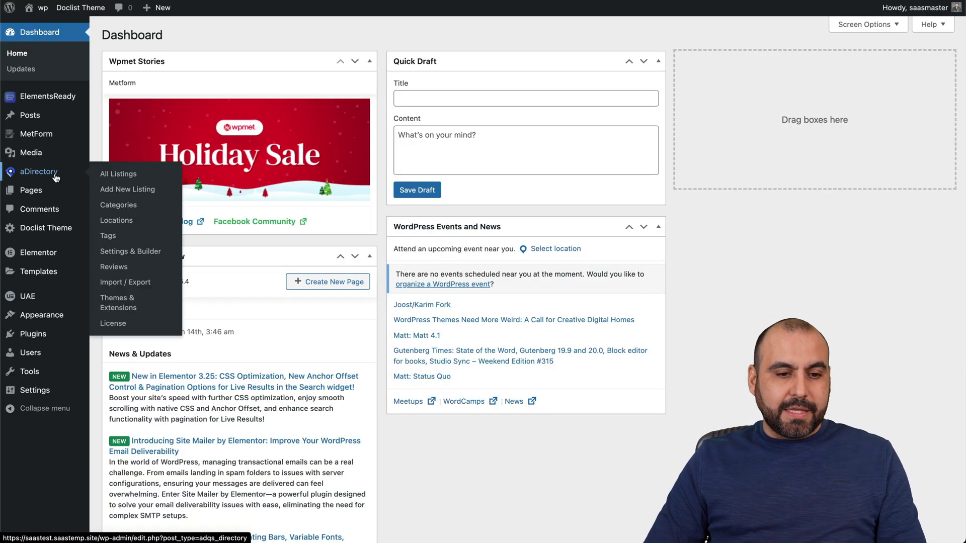
{"action": "left_click", "coordinate": [115, 323]}
{"action": "left_click", "coordinate": [184, 146]}
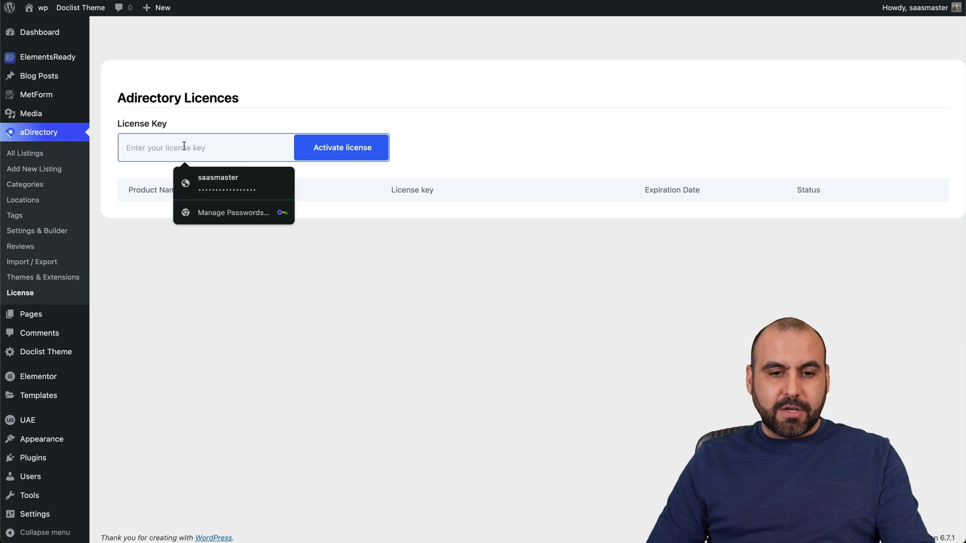
{"action": "key", "text": "super+v"}
{"action": "left_click", "coordinate": [315, 147]}
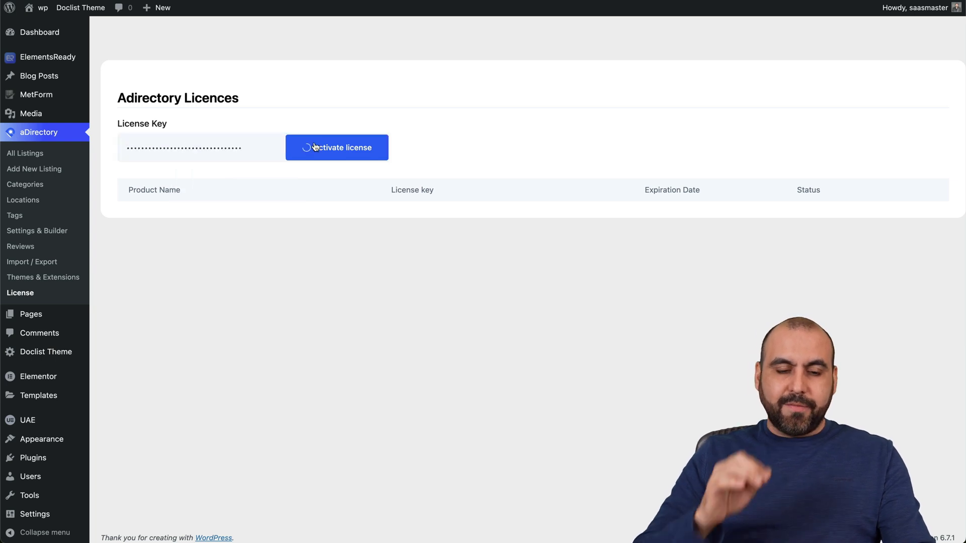
{"action": "left_click", "coordinate": [638, 13]}
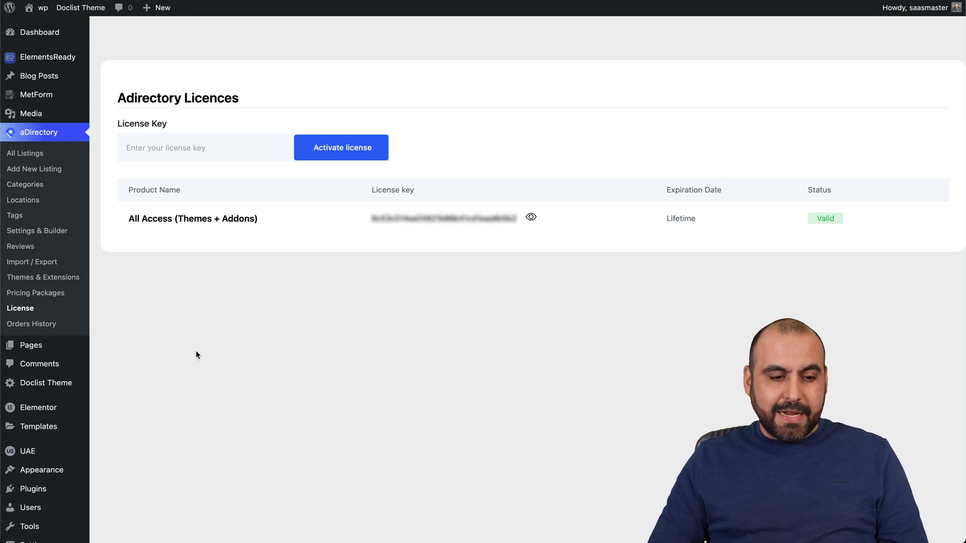
{"action": "scroll", "coordinate": [35, 342], "scroll_direction": "down", "scroll_amount": 1}
{"action": "mouse_move", "coordinate": [56, 498]}
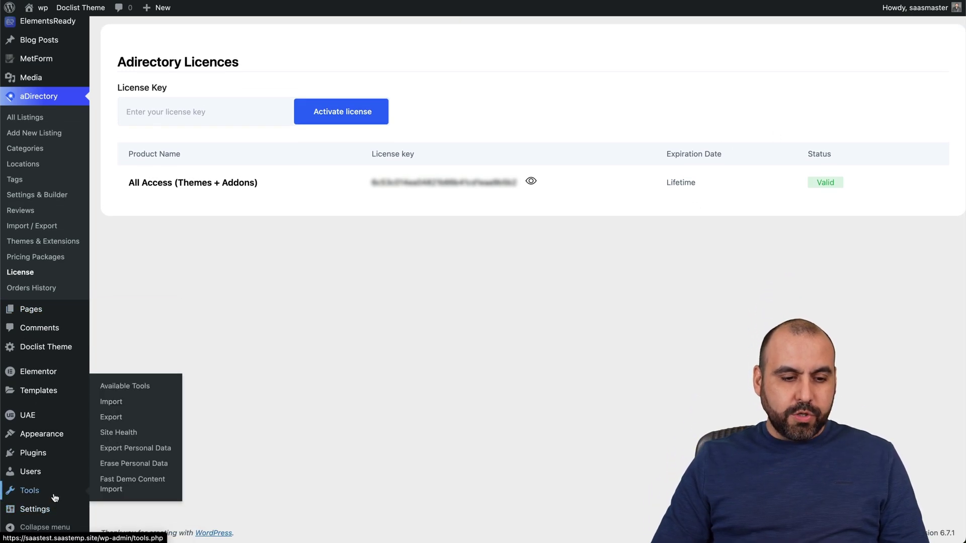
Step: Install the All Demo package via Fast Demo Content Import, confirming replacement of existing content
{"action": "left_click", "coordinate": [149, 483]}
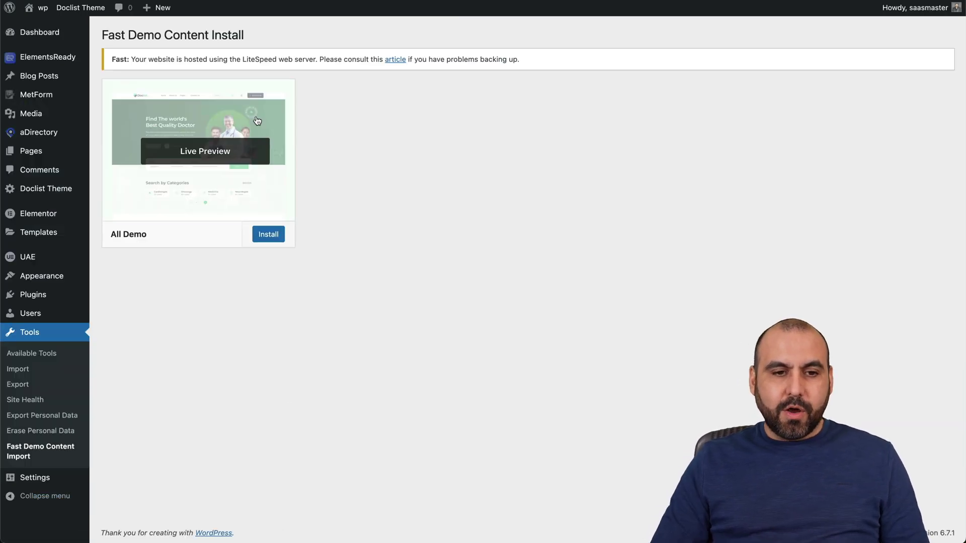
{"action": "left_click", "coordinate": [267, 235]}
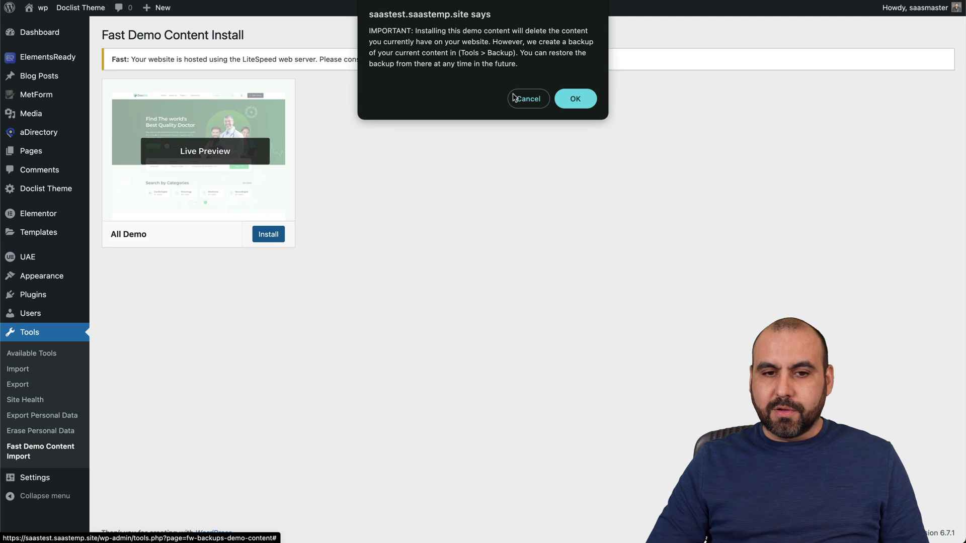
{"action": "left_click", "coordinate": [574, 99]}
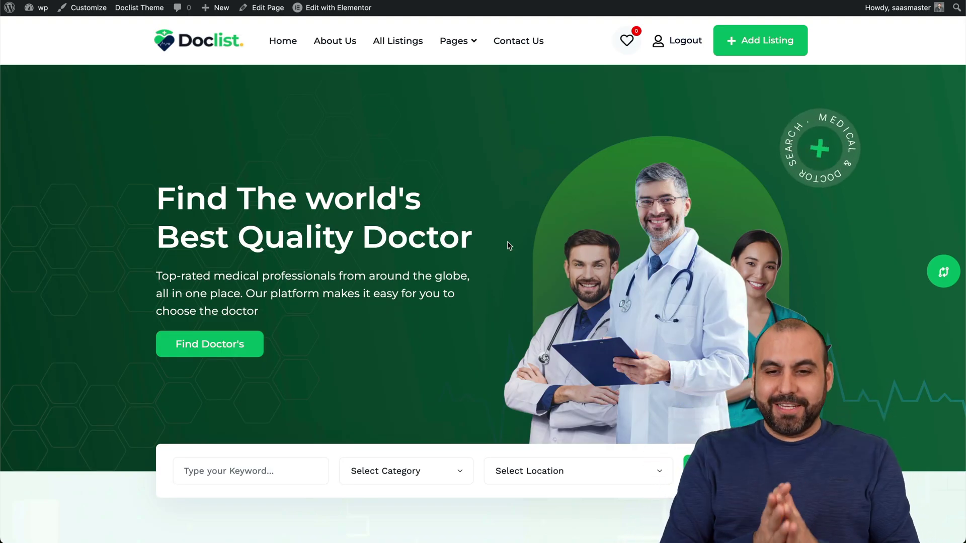
Step: Scroll through the homepage to review the imported Doclist doctor demo
{"action": "scroll", "coordinate": [507, 245], "scroll_direction": "down", "scroll_amount": 15}
{"action": "scroll", "coordinate": [508, 245], "scroll_direction": "down", "scroll_amount": 20}
{"action": "scroll", "coordinate": [508, 243], "scroll_direction": "down", "scroll_amount": 10}
{"action": "scroll", "coordinate": [507, 244], "scroll_direction": "up", "scroll_amount": 20}
{"action": "scroll", "coordinate": [507, 246], "scroll_direction": "down", "scroll_amount": 10}
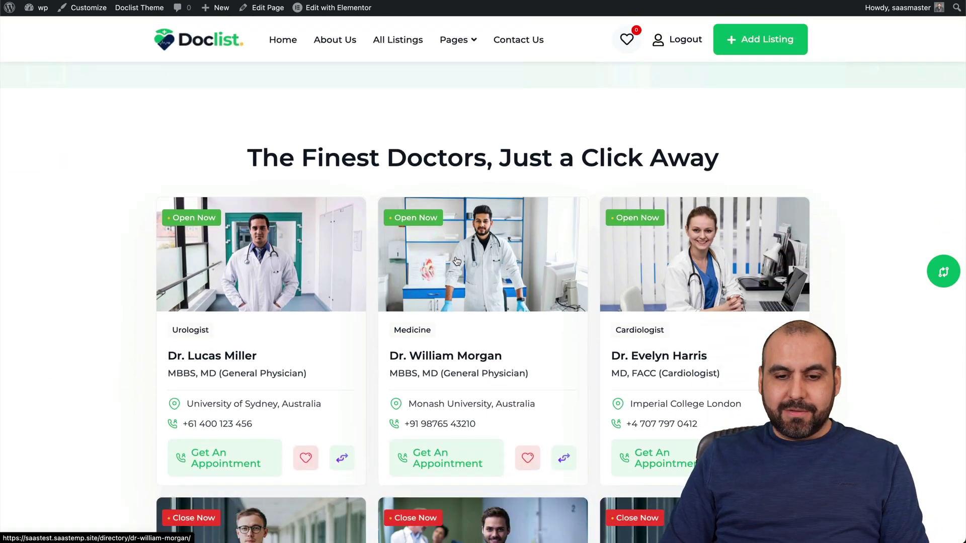
{"action": "left_click", "coordinate": [456, 261]}
{"action": "scroll", "coordinate": [456, 260], "scroll_direction": "down", "scroll_amount": 12}
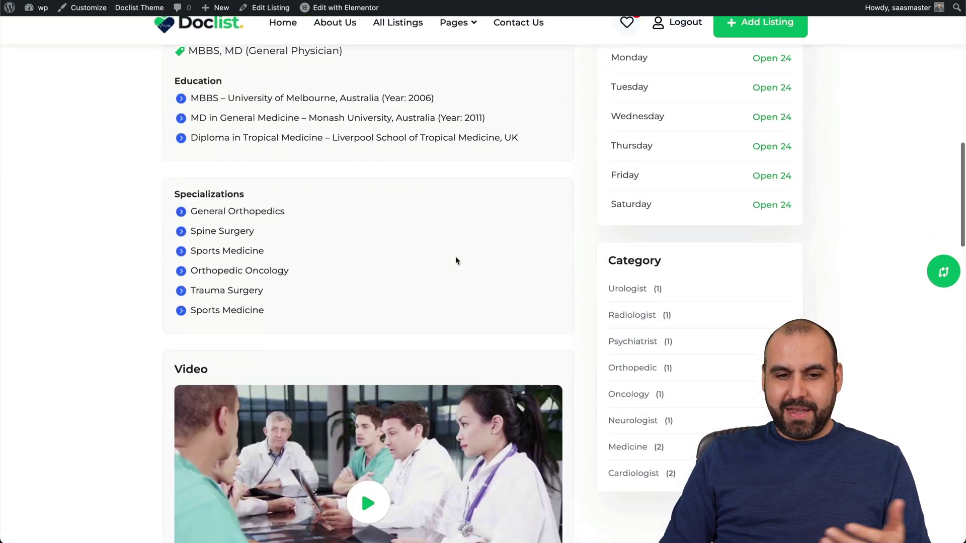
{"action": "scroll", "coordinate": [454, 256], "scroll_direction": "down", "scroll_amount": 11}
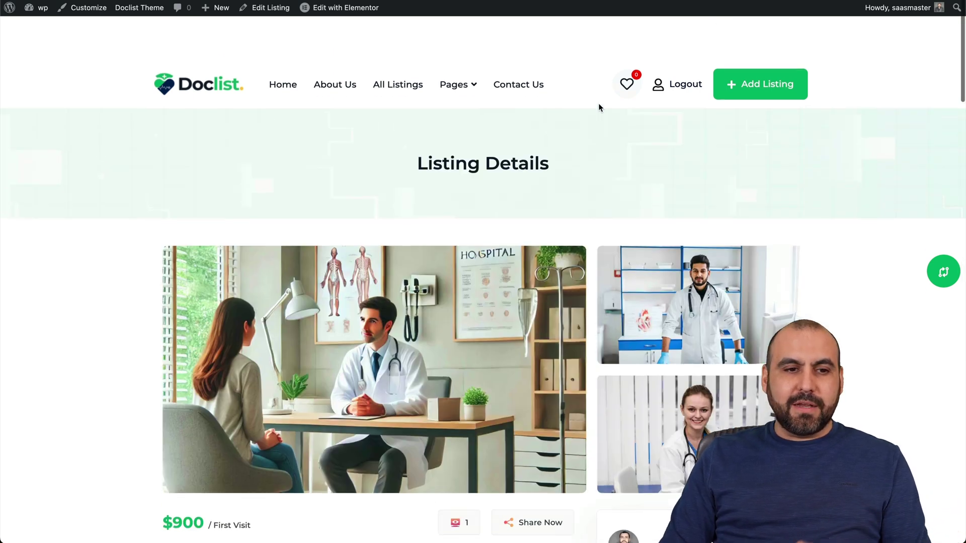
{"action": "scroll", "coordinate": [228, 97], "scroll_direction": "down", "scroll_amount": 1}
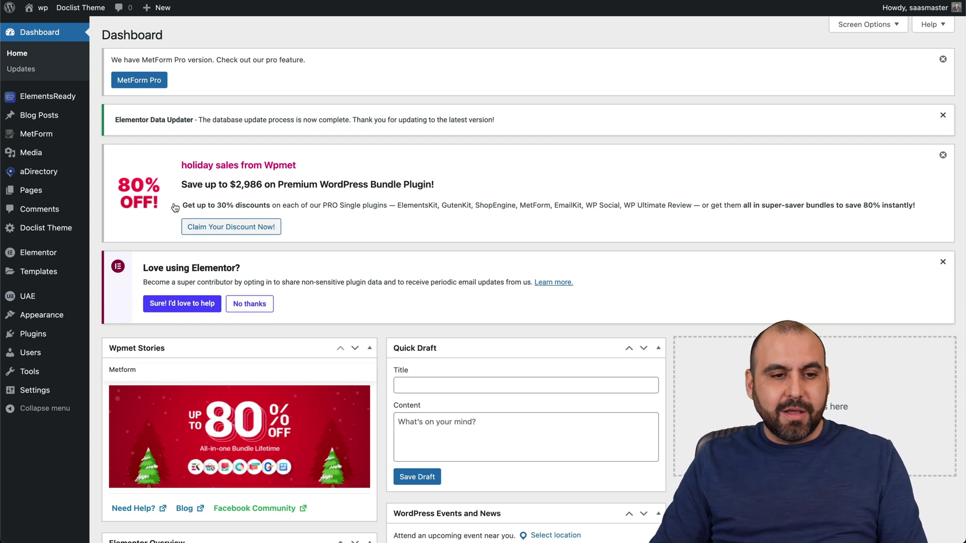
{"action": "mouse_move", "coordinate": [39, 173]}
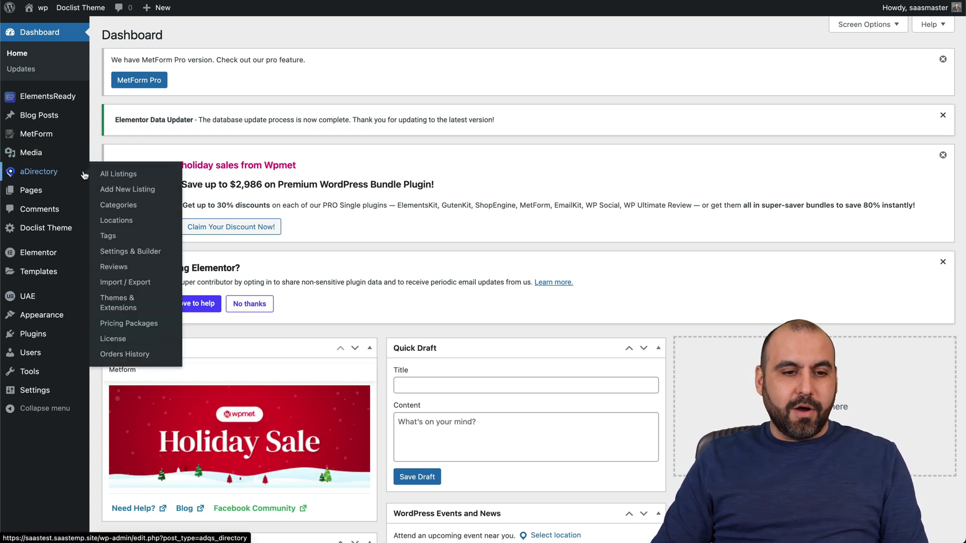
{"action": "left_click", "coordinate": [118, 175]}
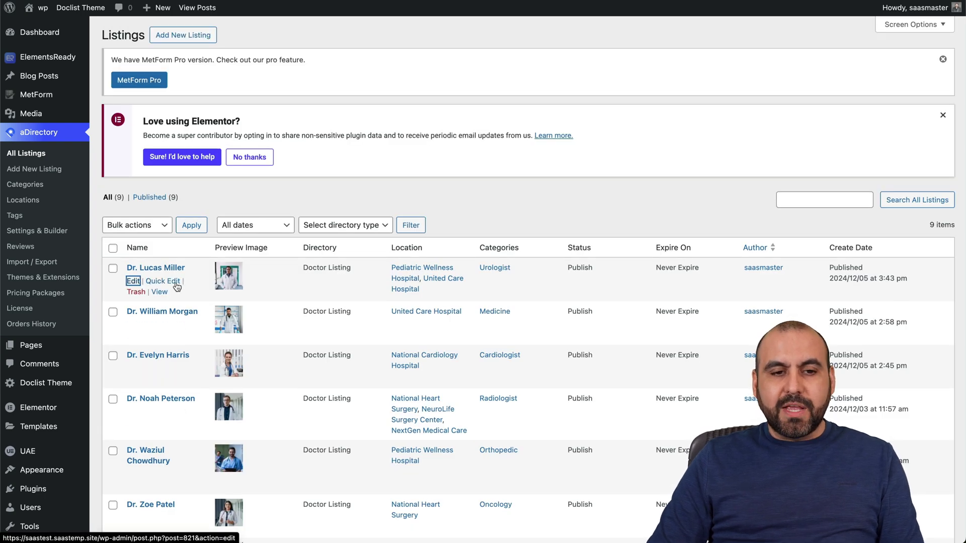
{"action": "left_click", "coordinate": [134, 282]}
{"action": "scroll", "coordinate": [424, 378], "scroll_direction": "down", "scroll_amount": 3}
{"action": "scroll", "coordinate": [425, 375], "scroll_direction": "down", "scroll_amount": 8}
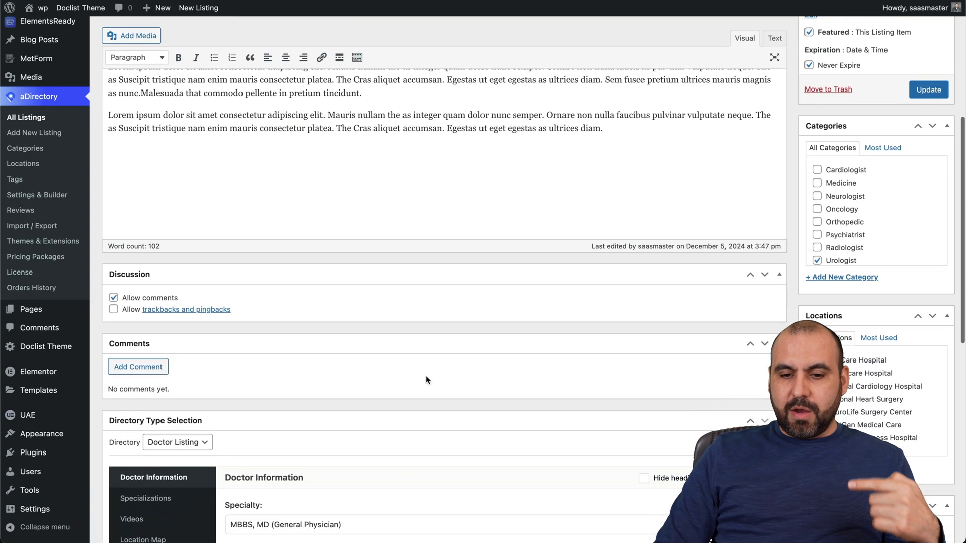
{"action": "left_click", "coordinate": [172, 197]}
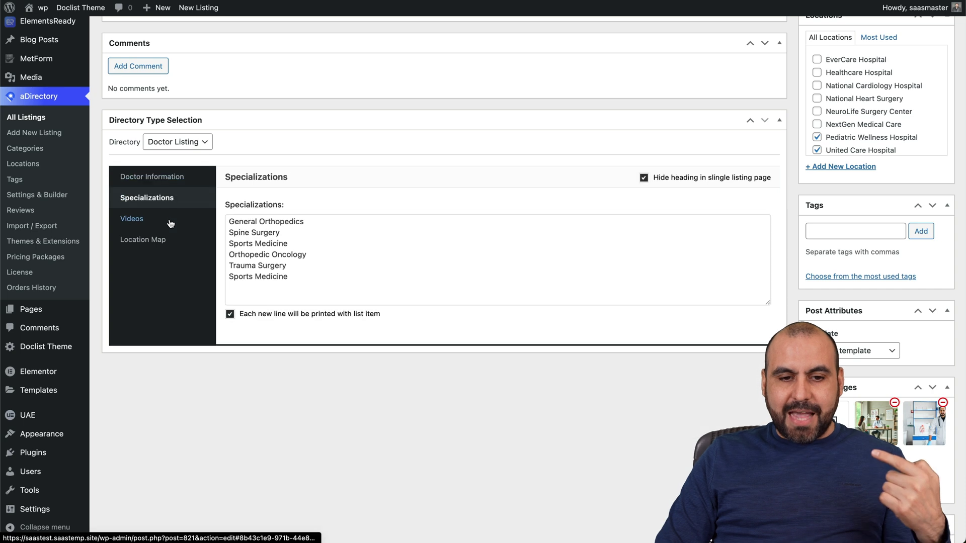
{"action": "left_click", "coordinate": [175, 220]}
{"action": "scroll", "coordinate": [285, 248], "scroll_direction": "up", "scroll_amount": 10}
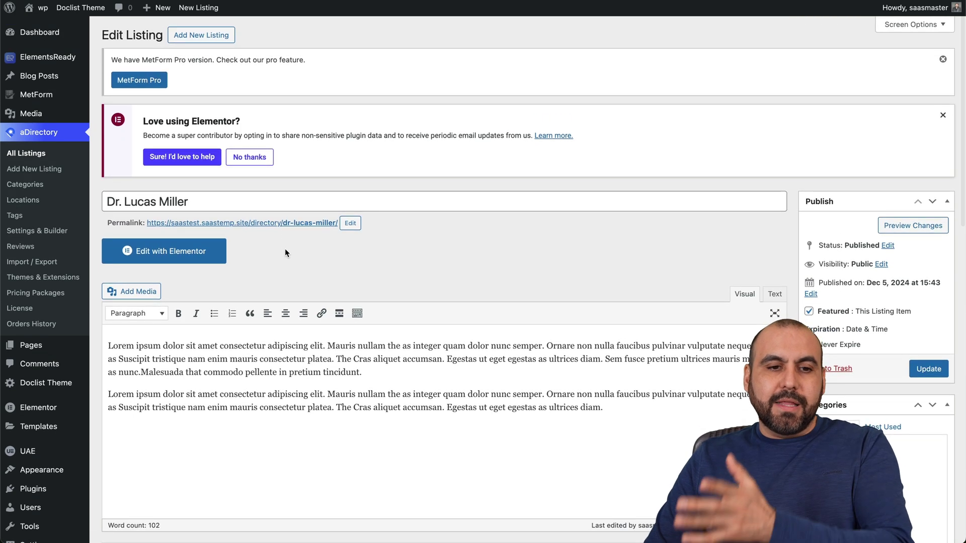